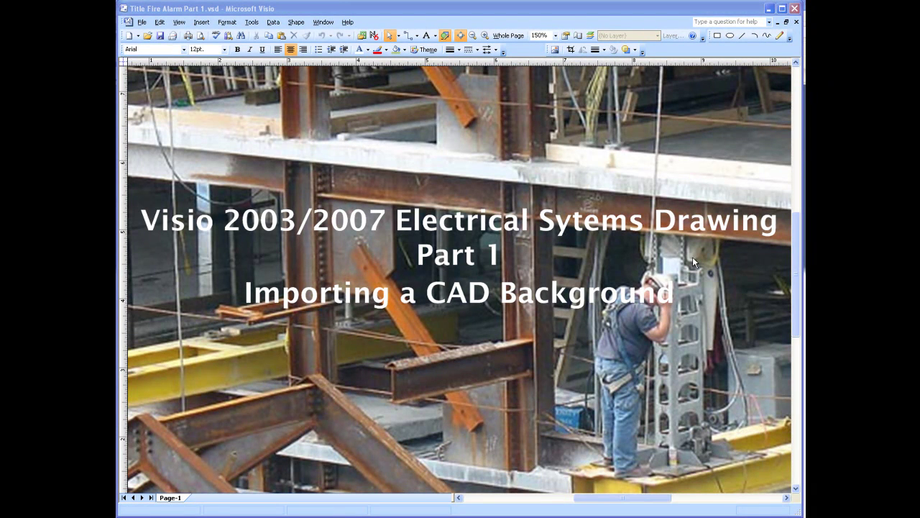
# Close the Title Fire Alarm document and start a new blank drawing, Drawing6
pyautogui.click(795, 23)
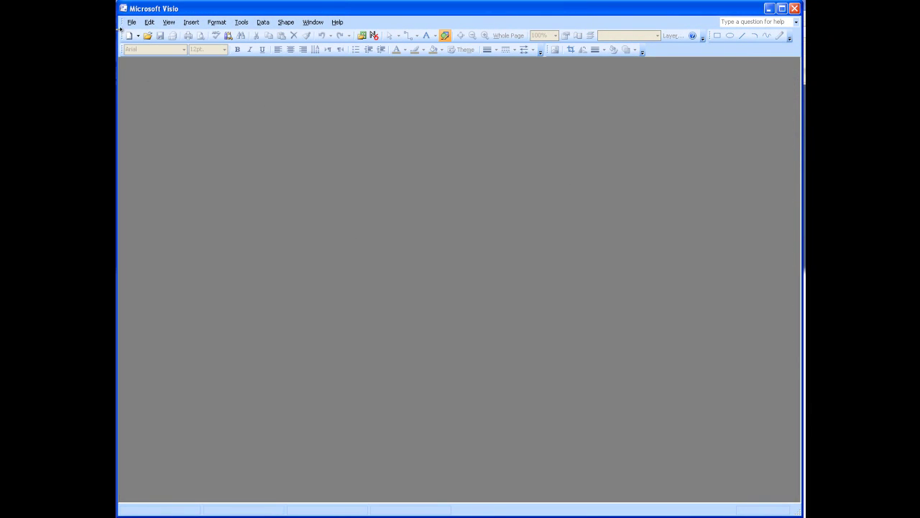
pyautogui.click(129, 35)
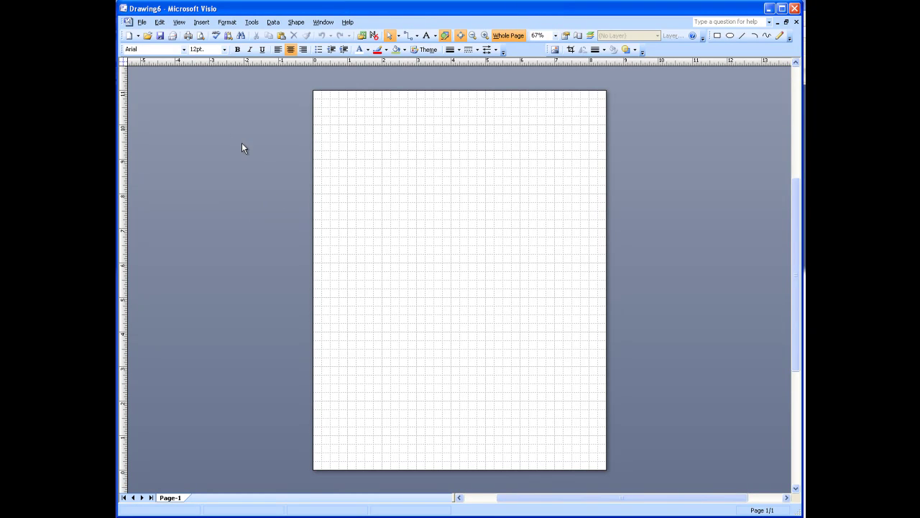
# In Page Setup, set the printed page orientation to landscape
pyautogui.click(142, 22)
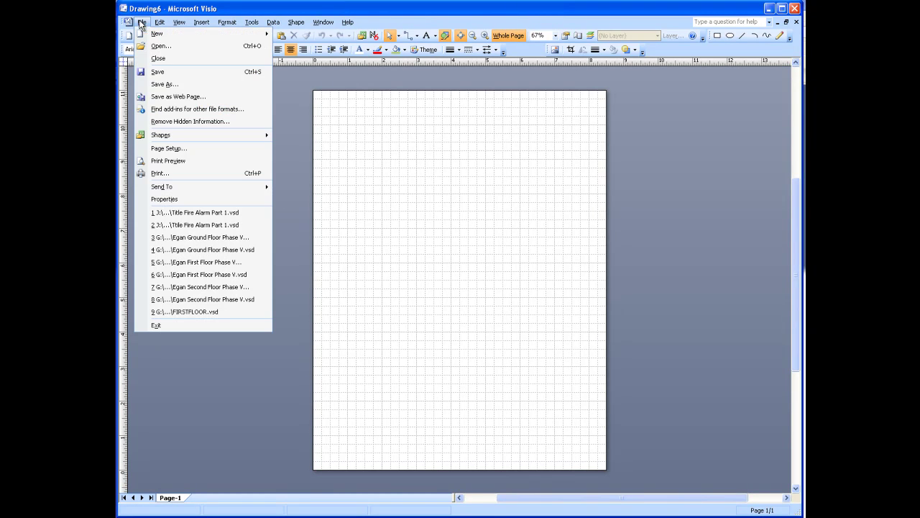
pyautogui.click(185, 148)
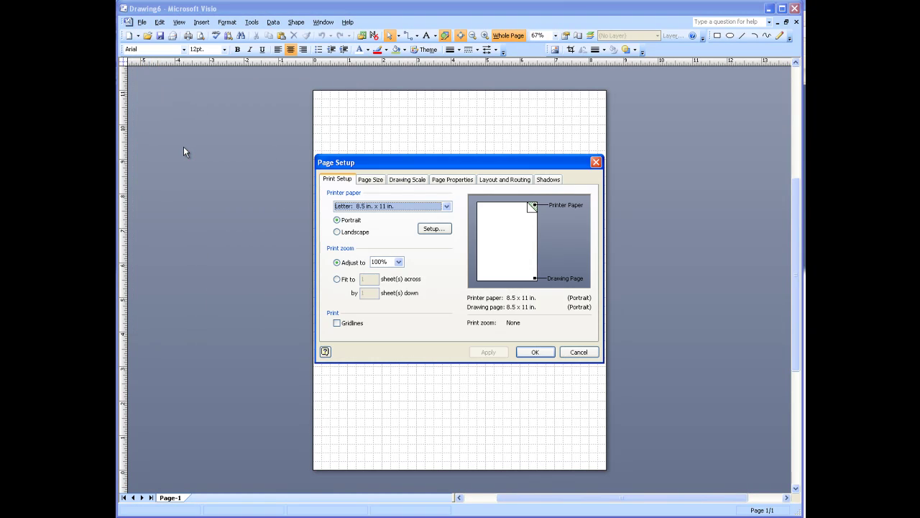
pyautogui.click(339, 233)
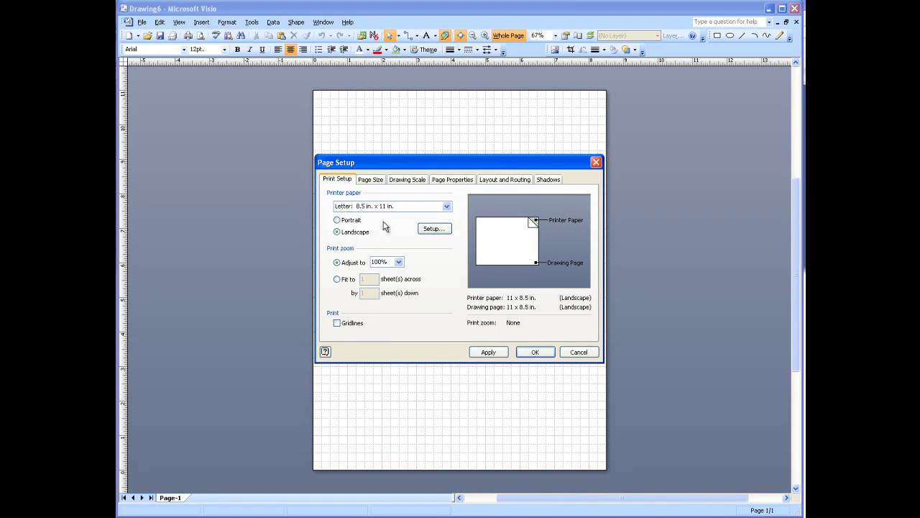
pyautogui.click(446, 206)
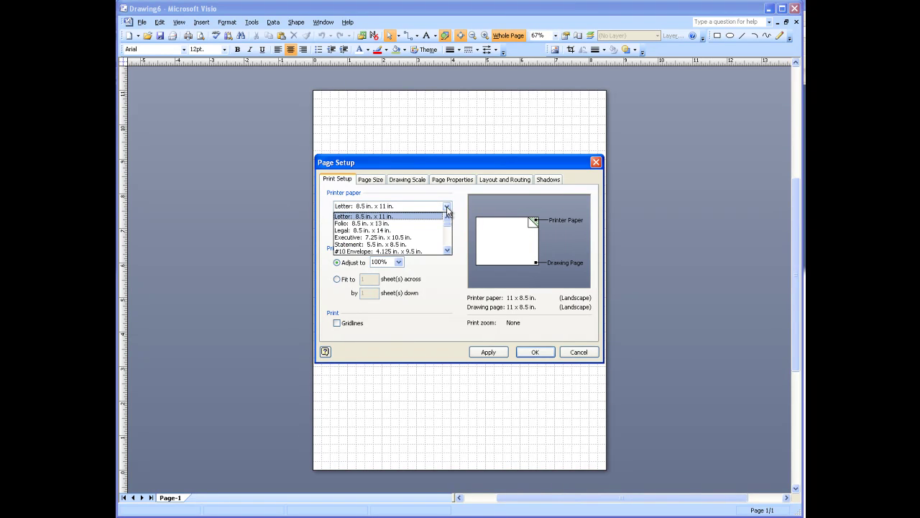
pyautogui.click(447, 250)
pyautogui.click(447, 250)
pyautogui.click(447, 250)
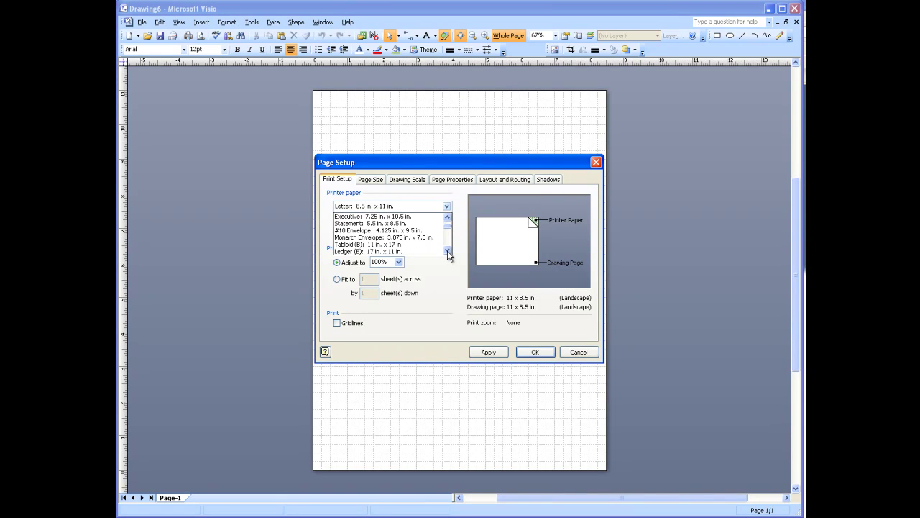
pyautogui.click(448, 250)
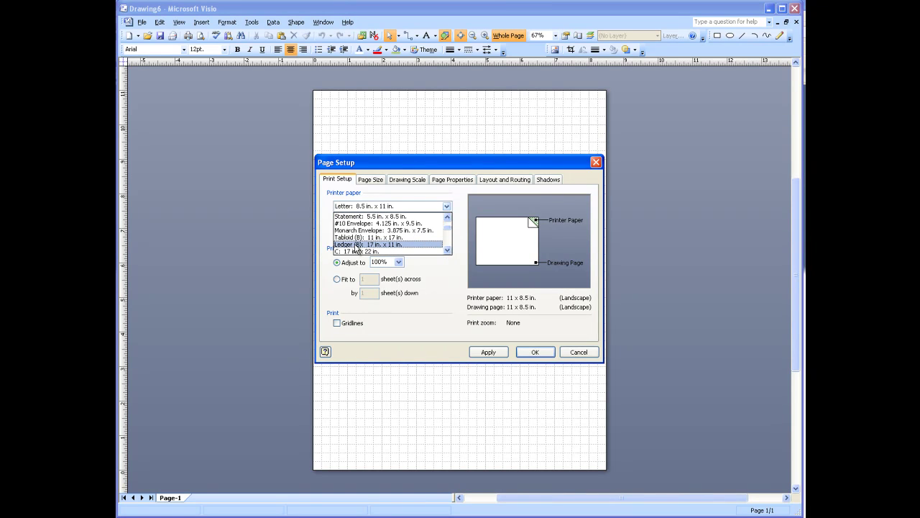
# Choose Ledger (B) 17 x 11 in. paper, review the page size, and apply the setup
pyautogui.click(355, 244)
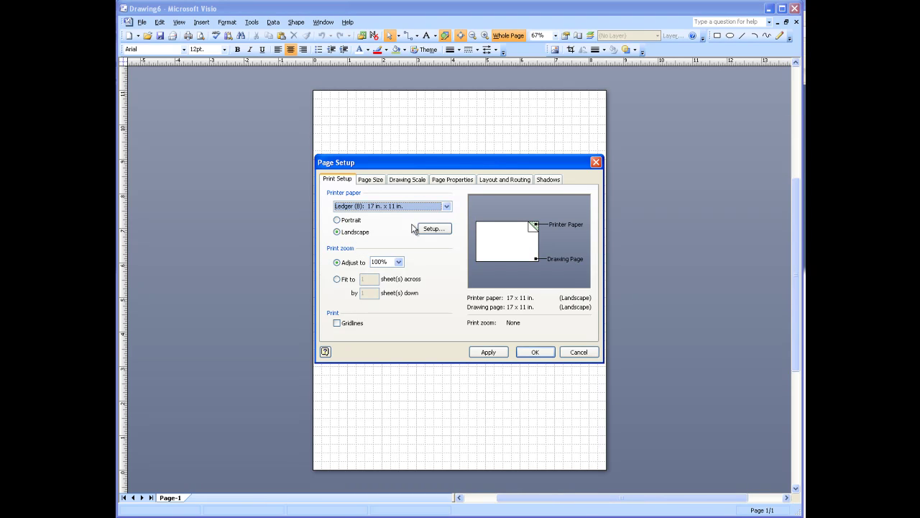
pyautogui.click(371, 179)
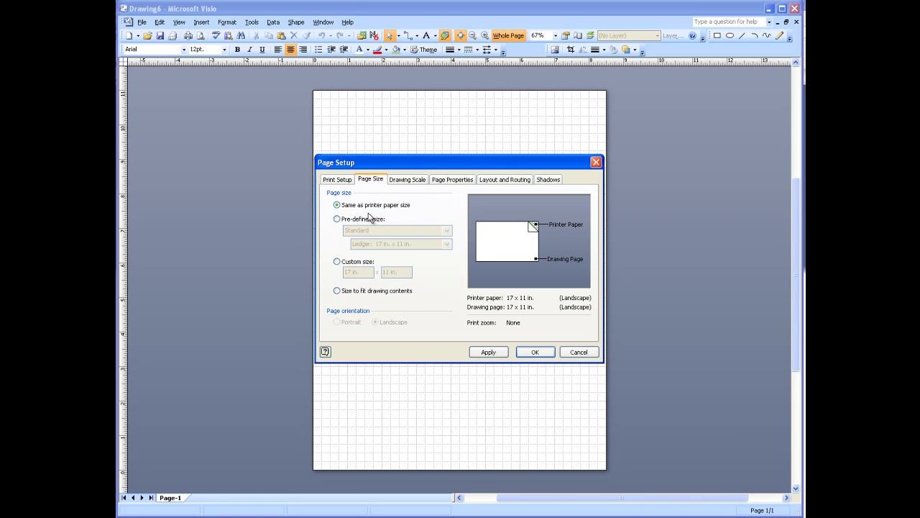
pyautogui.click(340, 182)
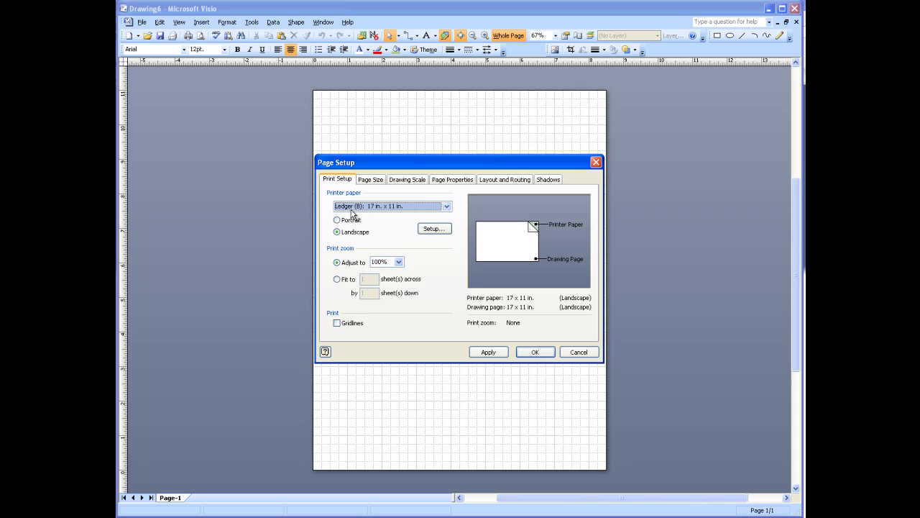
pyautogui.click(486, 354)
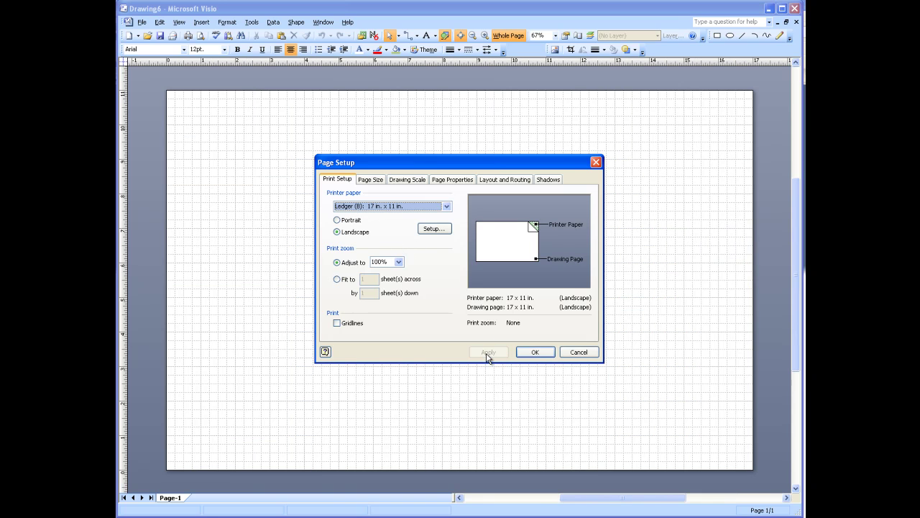
pyautogui.click(534, 351)
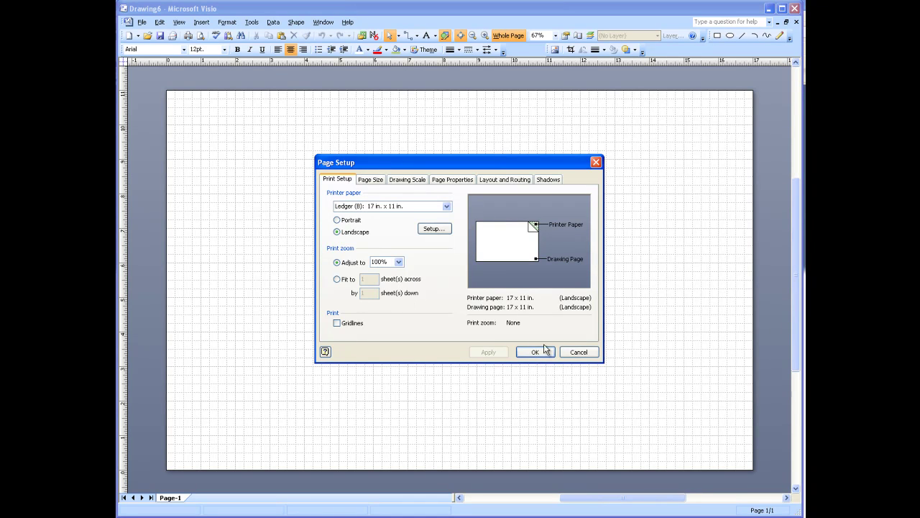
pyautogui.click(535, 351)
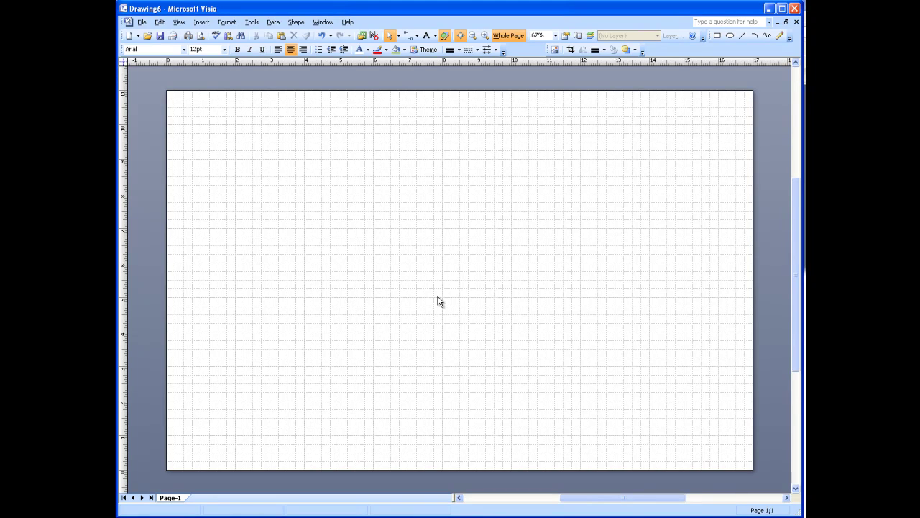
pyautogui.click(202, 22)
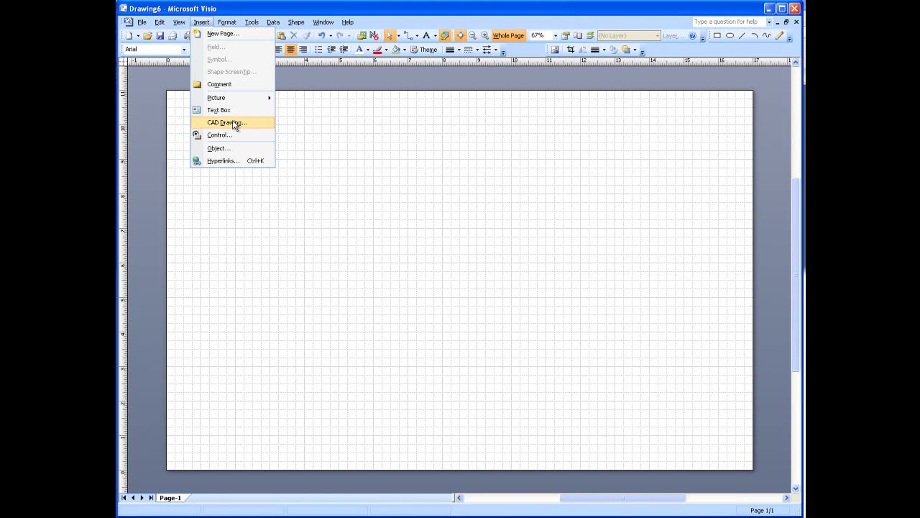
# Browse drive J: to the Visio Fire Alarm folder and insert Sample-FloorPlan-Level1.dwg
pyautogui.click(232, 121)
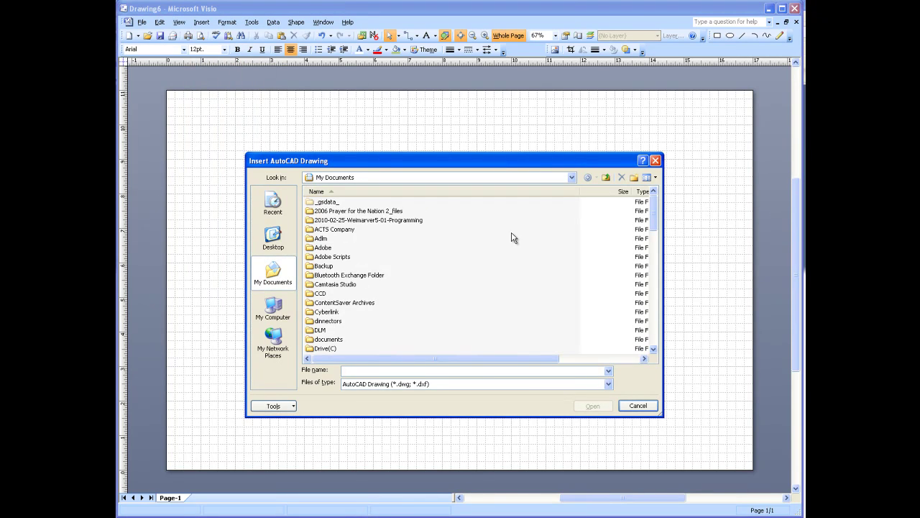
pyautogui.click(570, 176)
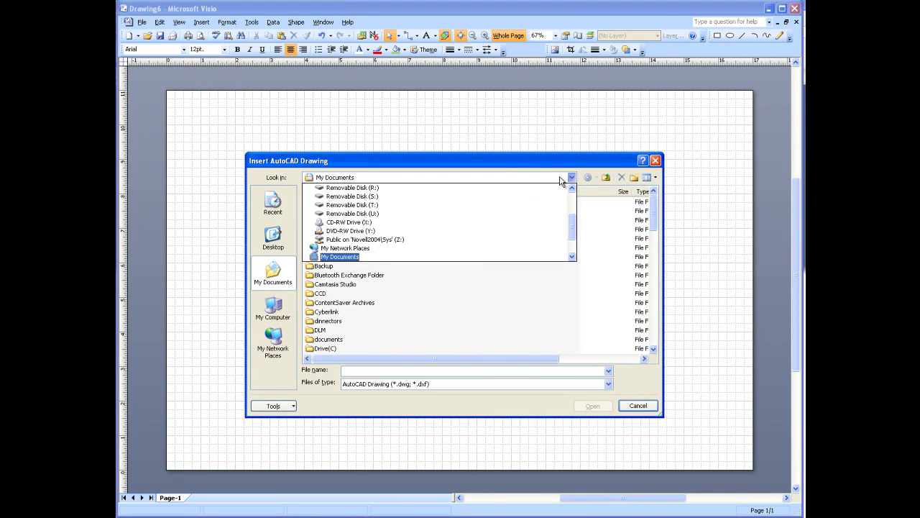
pyautogui.moveTo(570, 230); pyautogui.dragTo(568, 220)
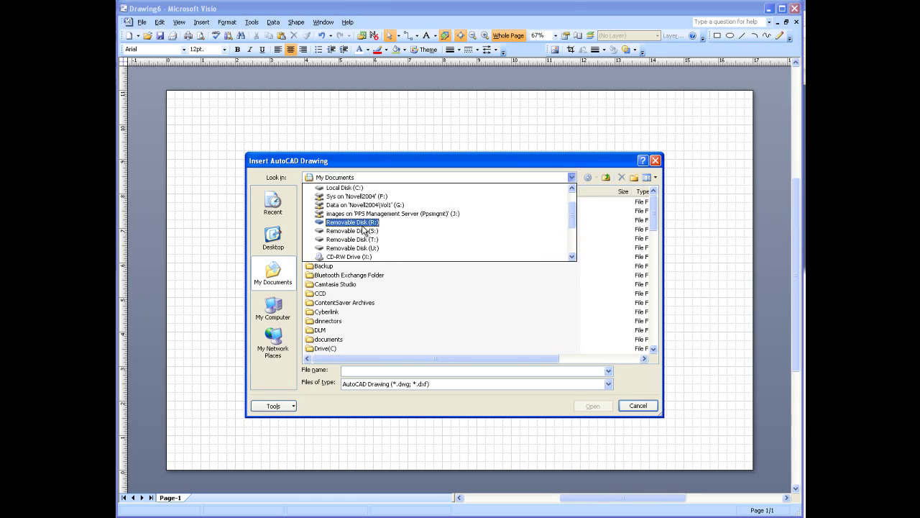
pyautogui.click(333, 214)
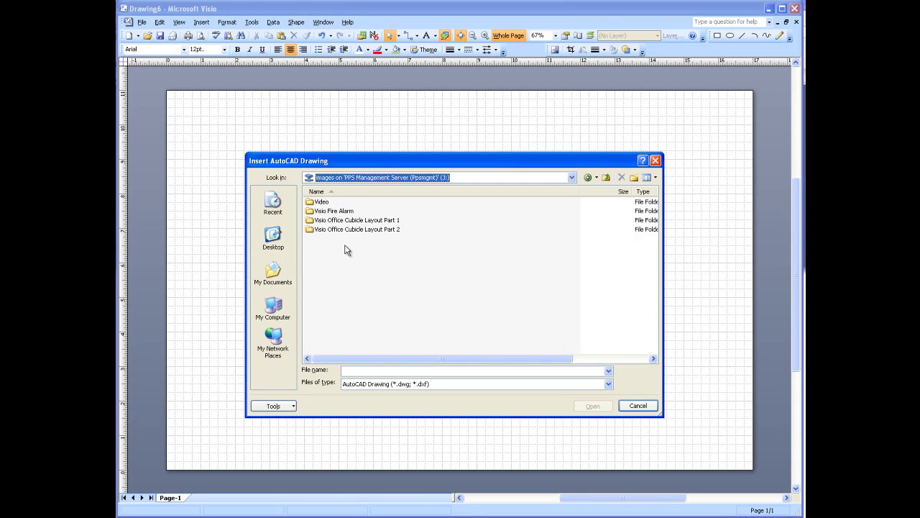
pyautogui.click(310, 212)
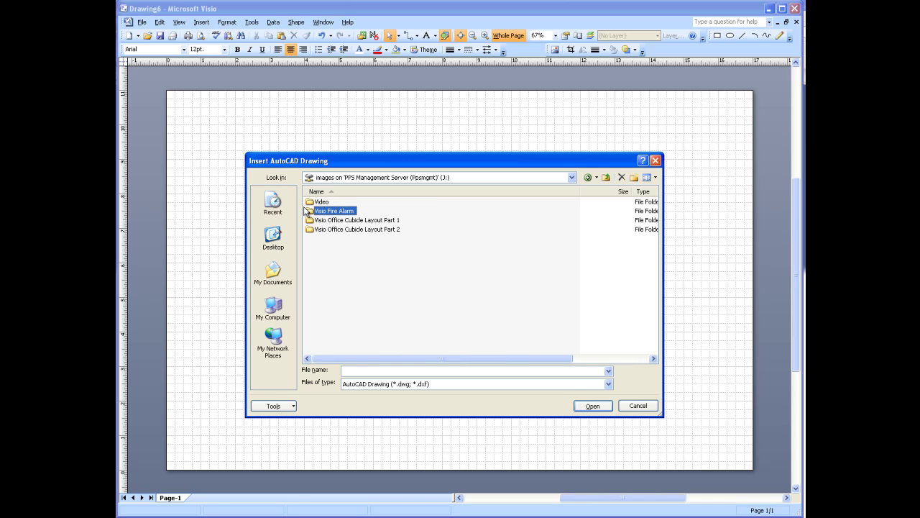
pyautogui.doubleClick(311, 211)
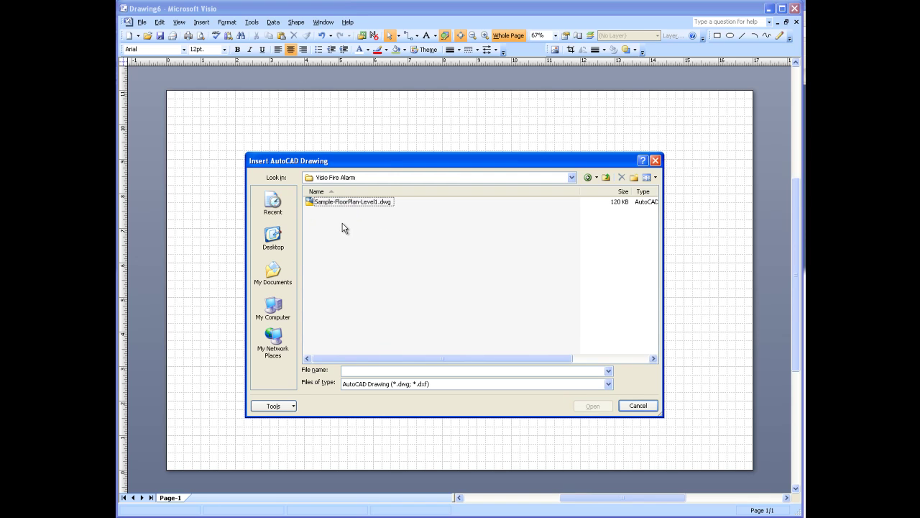
pyautogui.click(339, 203)
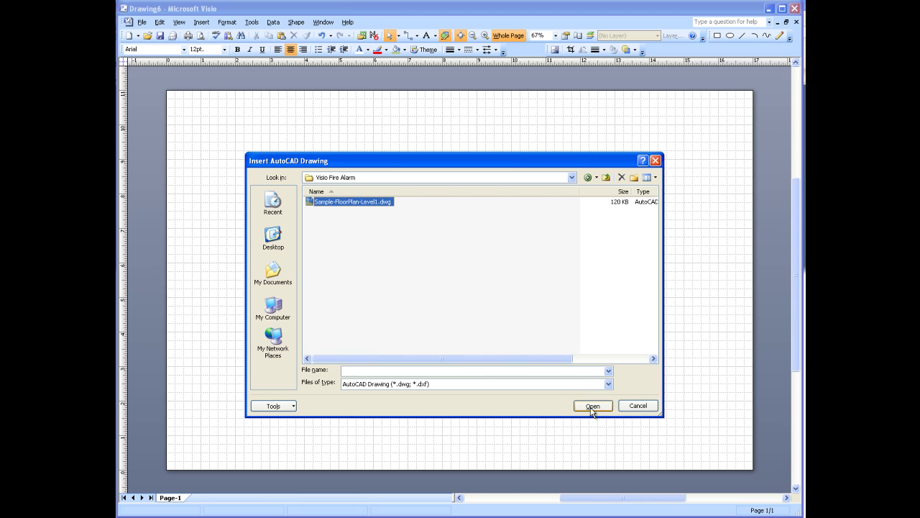
pyautogui.click(592, 408)
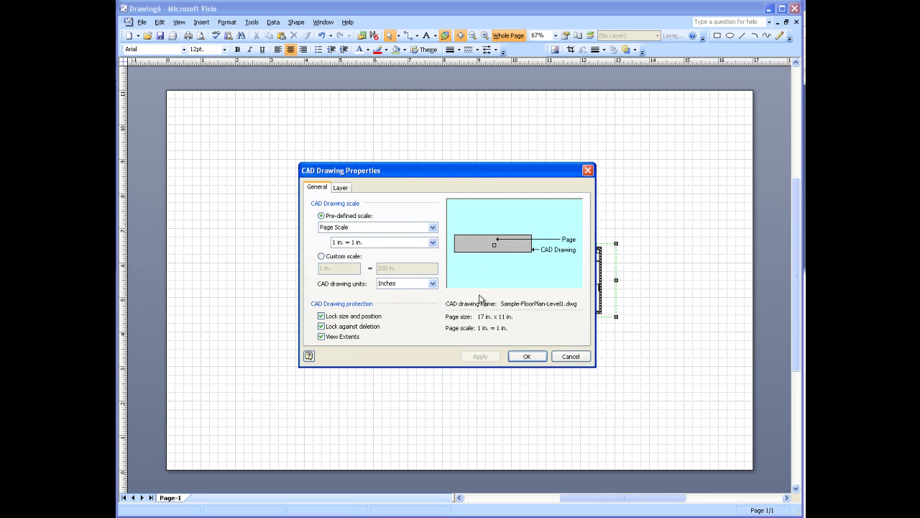
# Give the floor plan a custom scale of 3/32 in. = 1 ft and apply it
pyautogui.moveTo(449, 170)
pyautogui.mouseDown()
pyautogui.moveTo(358, 271)
pyautogui.moveTo(442, 200)
pyautogui.mouseUp()
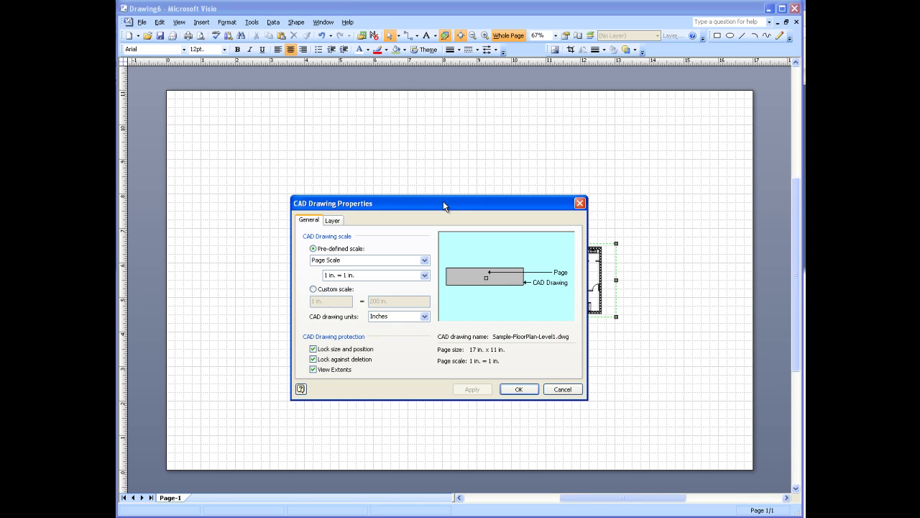
pyautogui.click(313, 289)
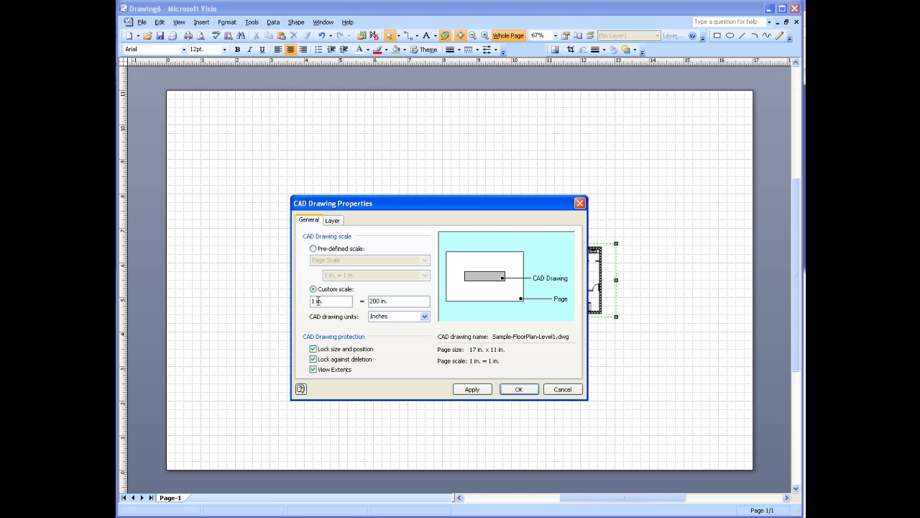
pyautogui.moveTo(319, 301); pyautogui.dragTo(301, 304)
pyautogui.write('1/8')
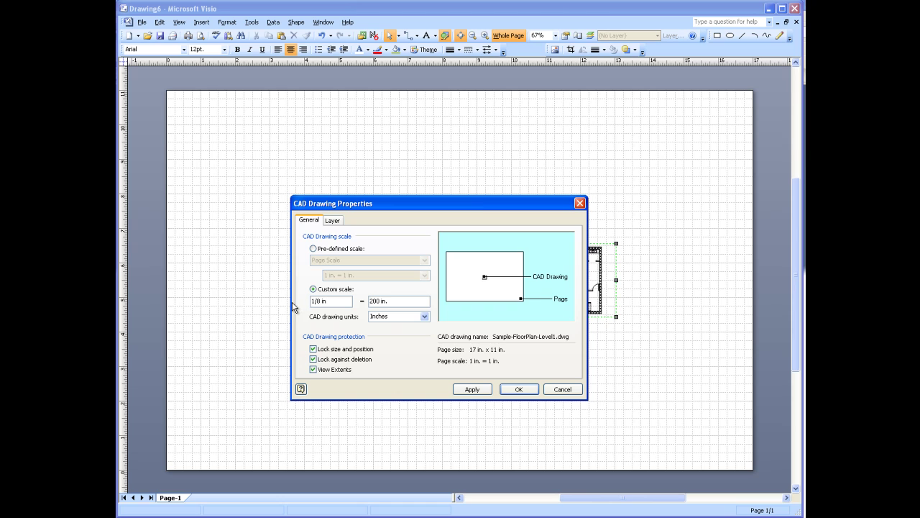
pyautogui.moveTo(389, 301); pyautogui.dragTo(368, 300)
pyautogui.write('1 ft')
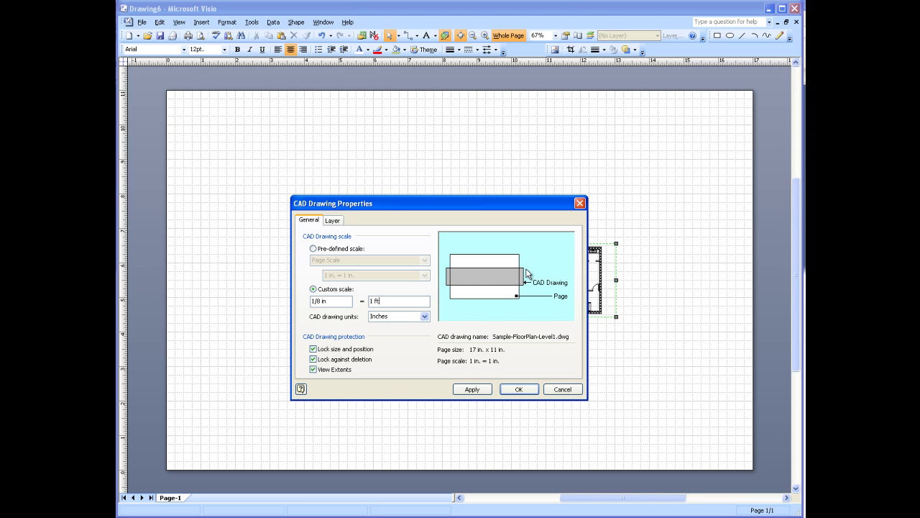
pyautogui.moveTo(325, 301); pyautogui.dragTo(312, 300)
pyautogui.write('3/32')
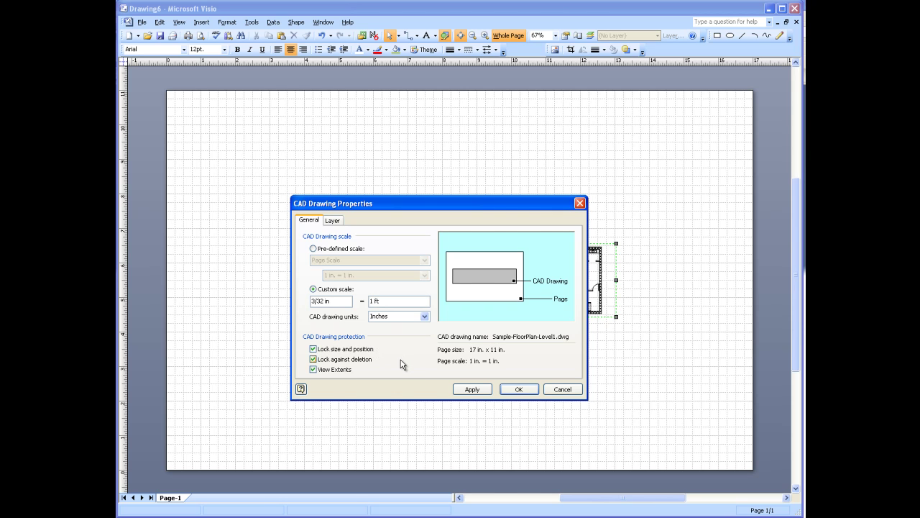
pyautogui.click(464, 391)
pyautogui.click(471, 389)
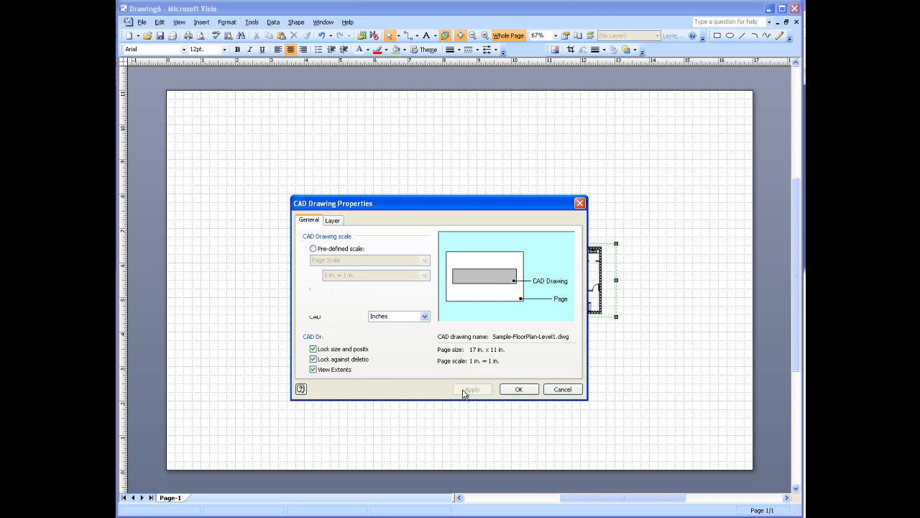
pyautogui.click(522, 389)
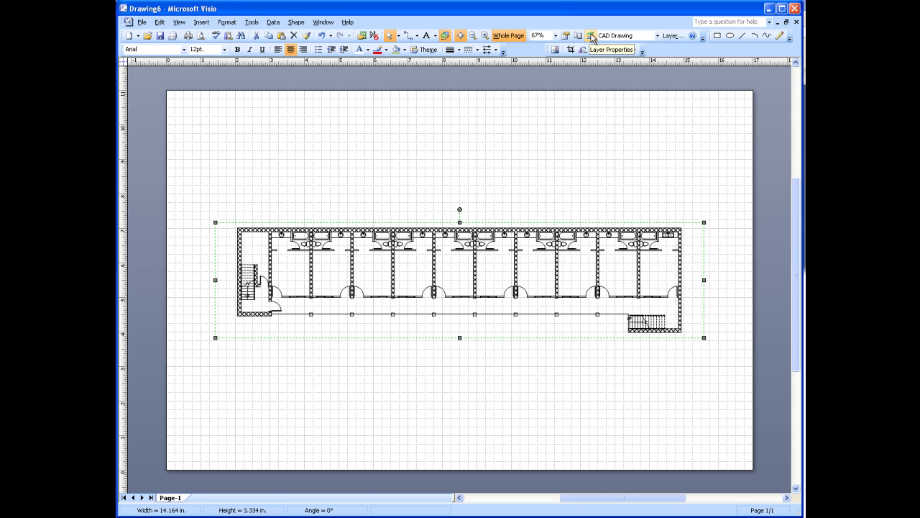
# Tick Lock for the CAD Drawing layer in Layer Properties and confirm
pyautogui.click(590, 37)
pyautogui.click(590, 37)
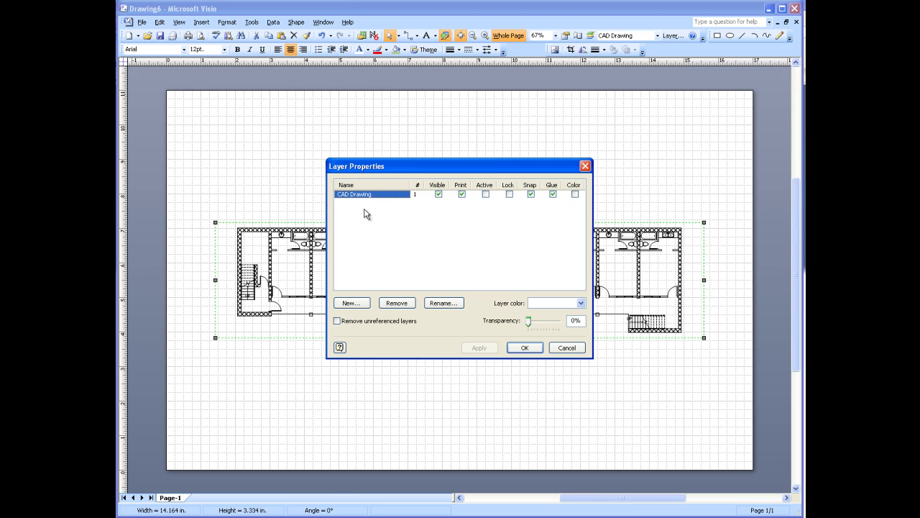
pyautogui.click(510, 194)
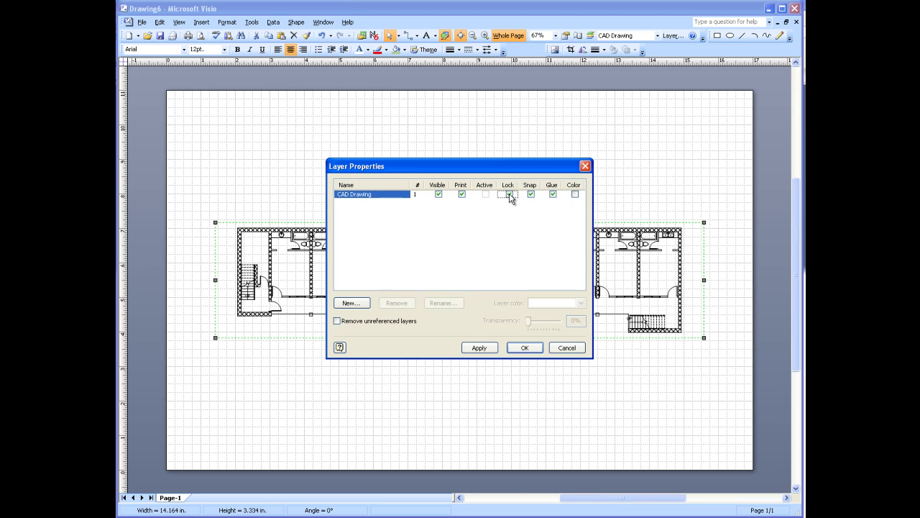
pyautogui.click(525, 347)
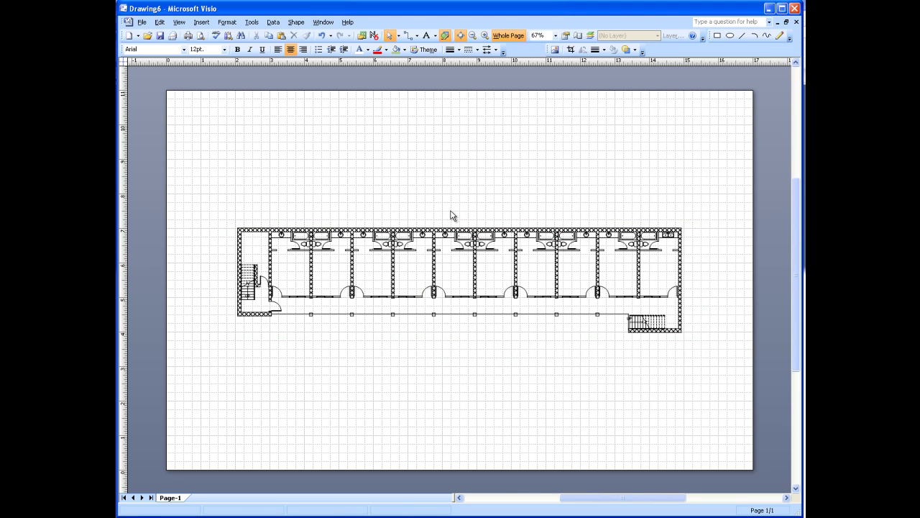